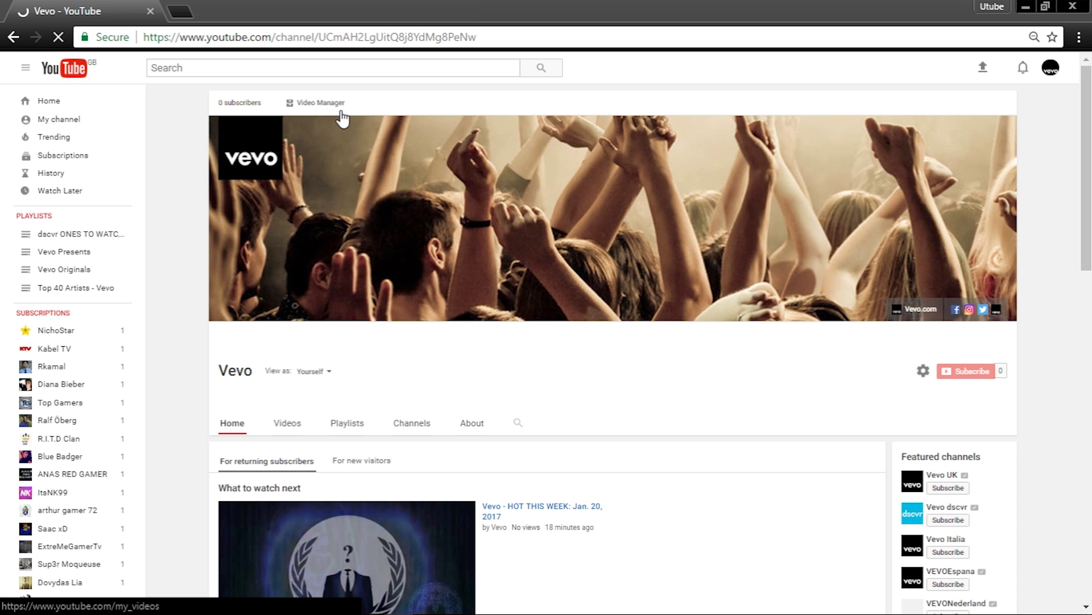
# - Open the Creator Studio tools from the Vevo channel page
pyautogui.click(317, 105)
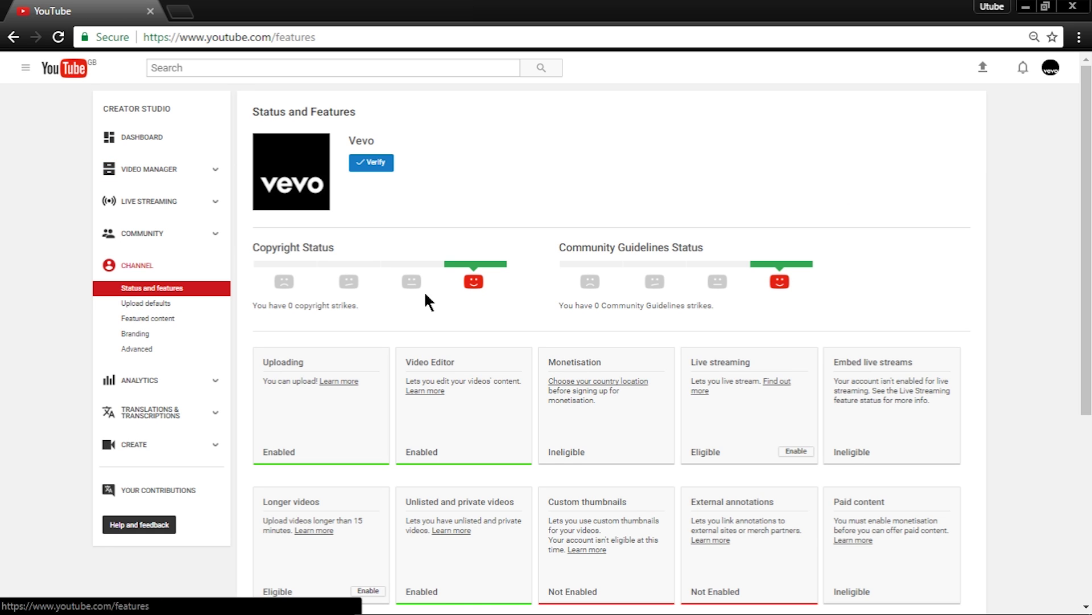
# - Scroll the feature cards and confirm Monetisation is Ineligible and Custom thumbnails is Not Enabled
pyautogui.scroll(-5, 486, 341)
pyautogui.scroll(3, 471, 318)
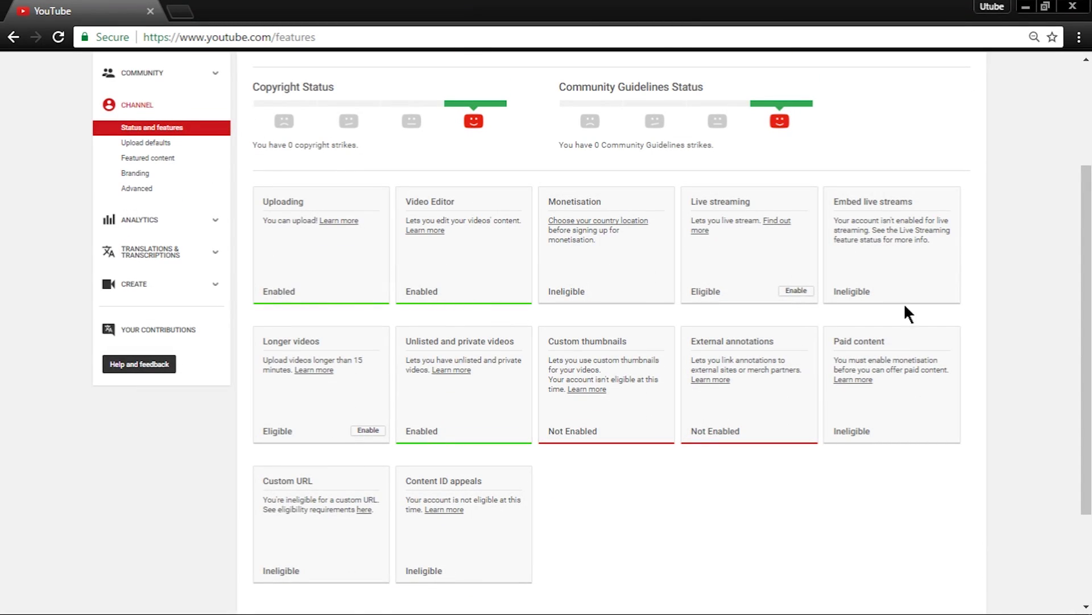
pyautogui.scroll(-1, 455, 532)
pyautogui.scroll(-1, 398, 523)
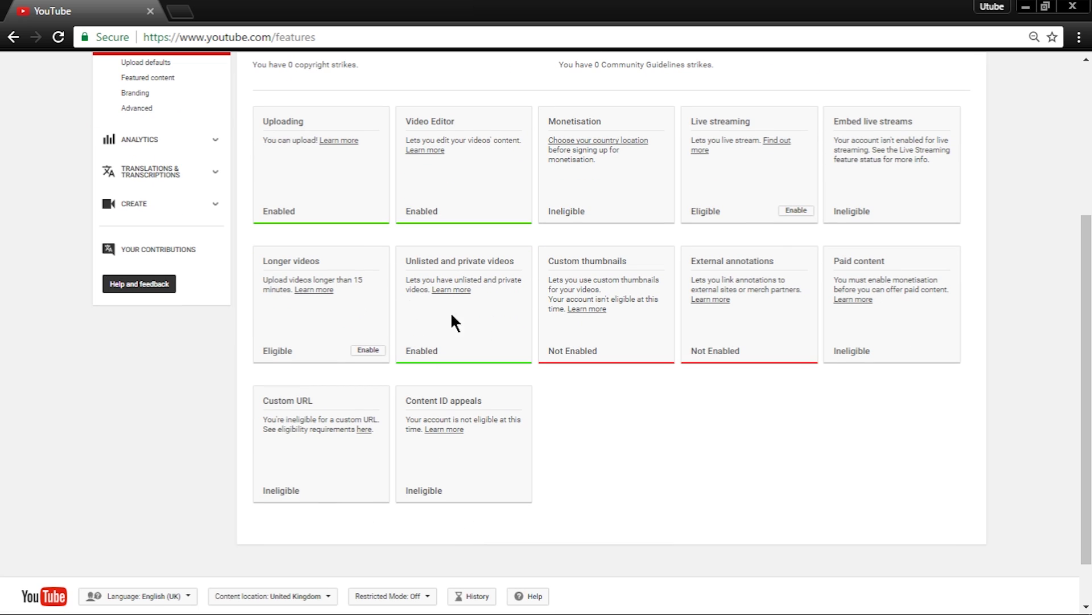
pyautogui.moveTo(562, 349); pyautogui.dragTo(551, 343)
pyautogui.click(624, 392)
pyautogui.scroll(2, 357, 397)
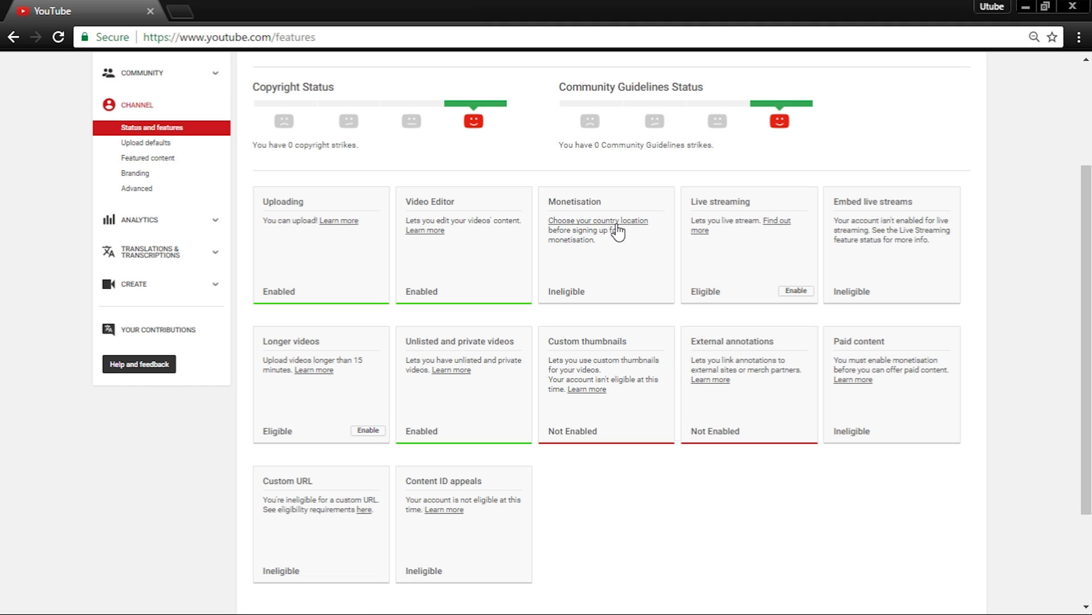
# - Set United States as the channel's country in Advanced settings and save
pyautogui.click(599, 221)
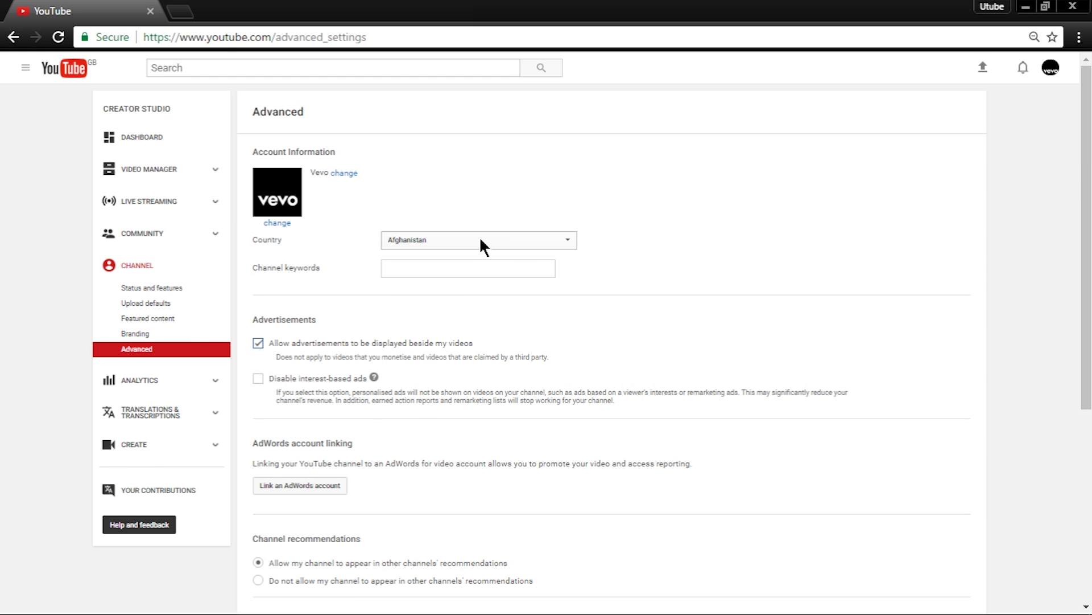
pyautogui.click(481, 241)
pyautogui.scroll(-20, 456, 335)
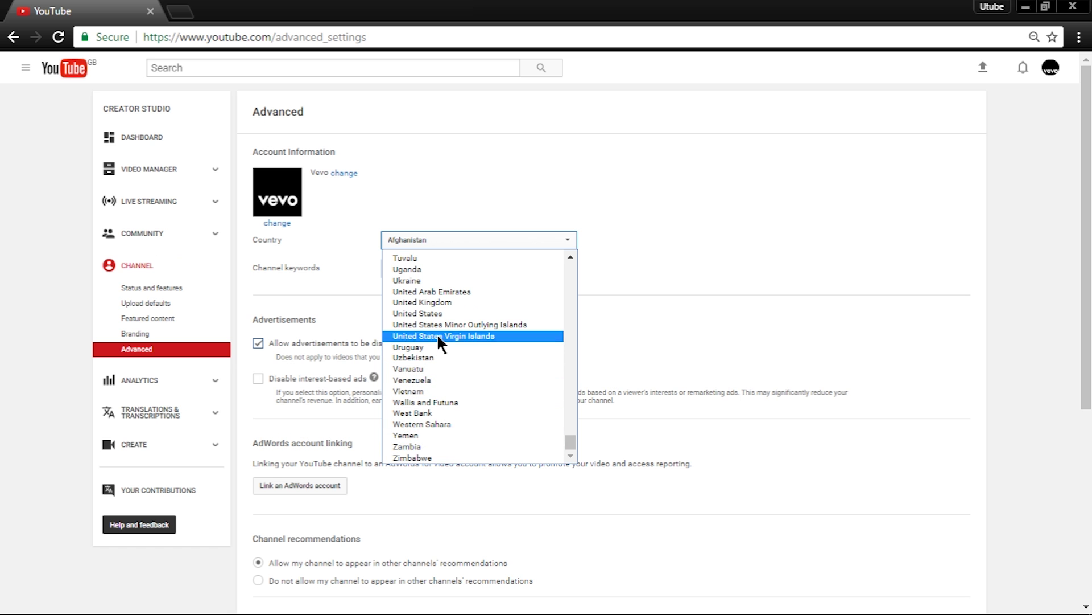
pyautogui.click(448, 312)
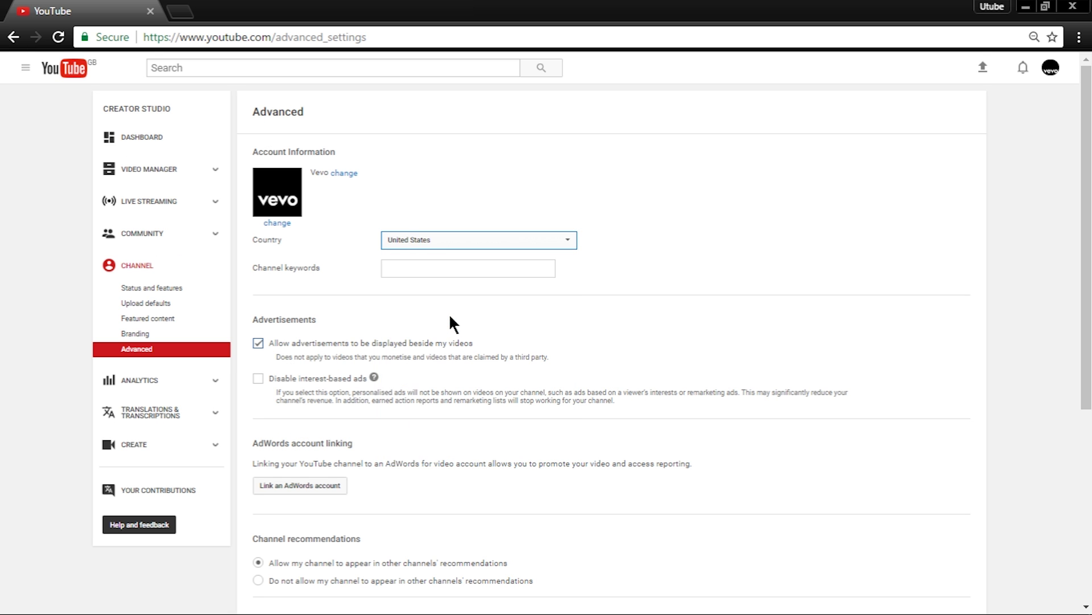
pyautogui.scroll(-5, 455, 313)
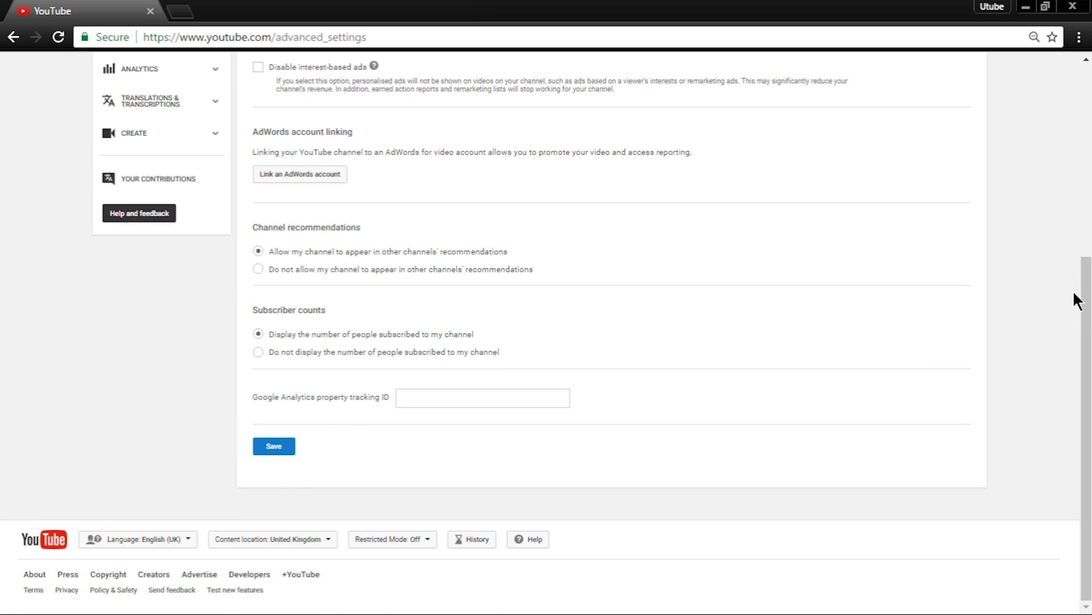
pyautogui.click(267, 448)
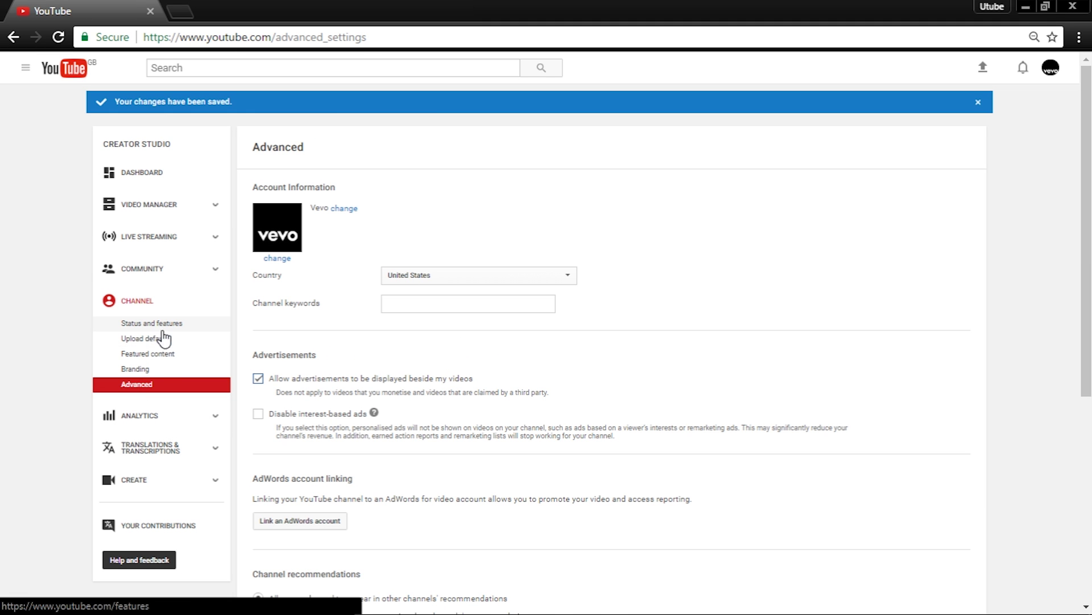
# - Return to Status and features and enable the now-Eligible Monetisation card
pyautogui.click(144, 325)
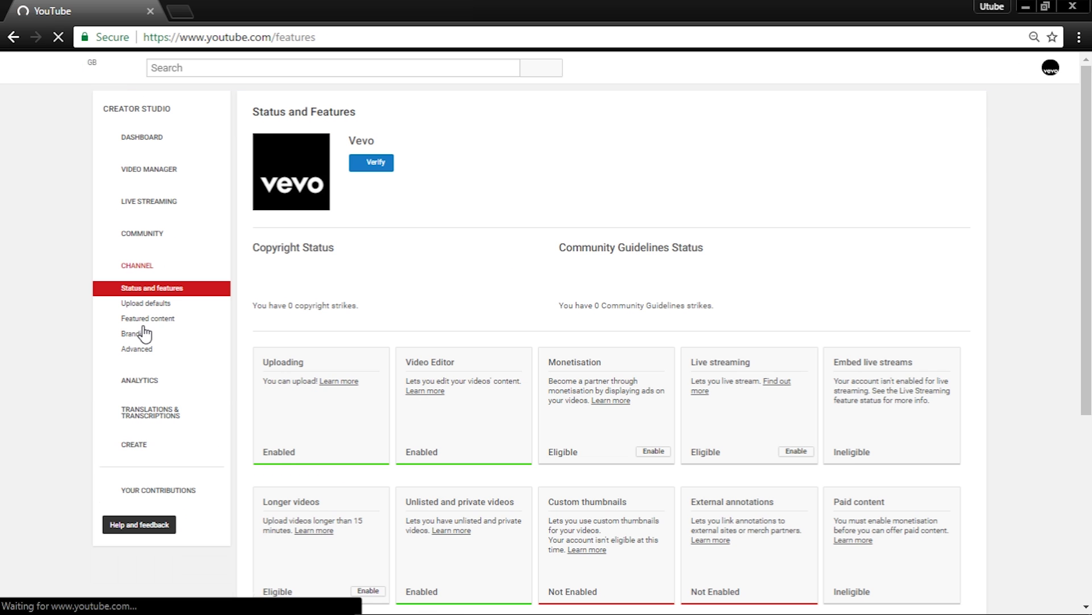
pyautogui.scroll(-5, 593, 438)
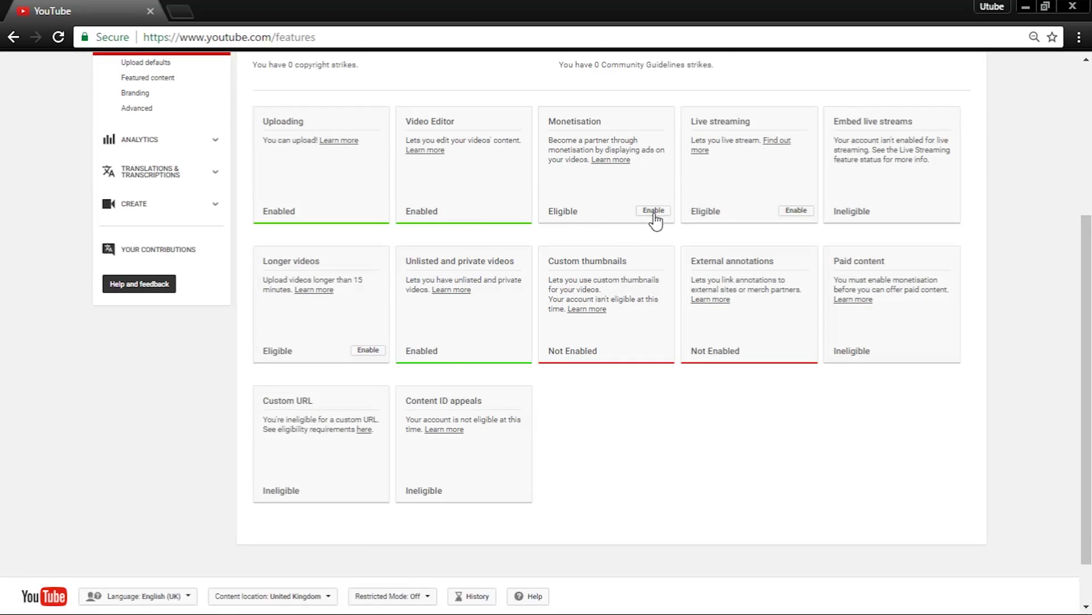
pyautogui.moveTo(581, 211); pyautogui.dragTo(541, 214)
pyautogui.click(654, 212)
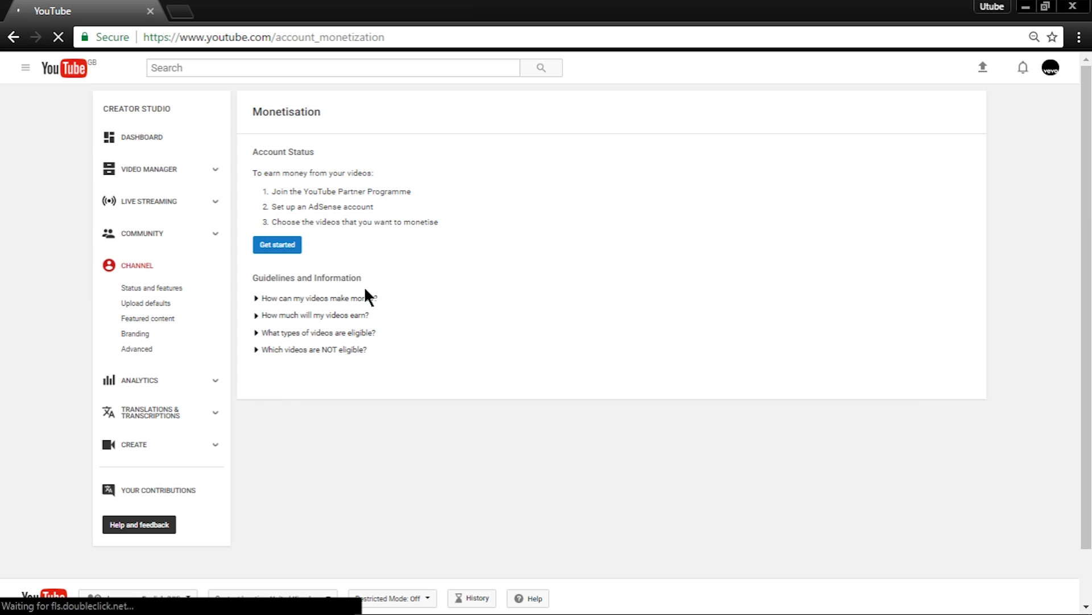
# - Review the steps for earning money and start the monetisation signup
pyautogui.moveTo(493, 232); pyautogui.dragTo(250, 136)
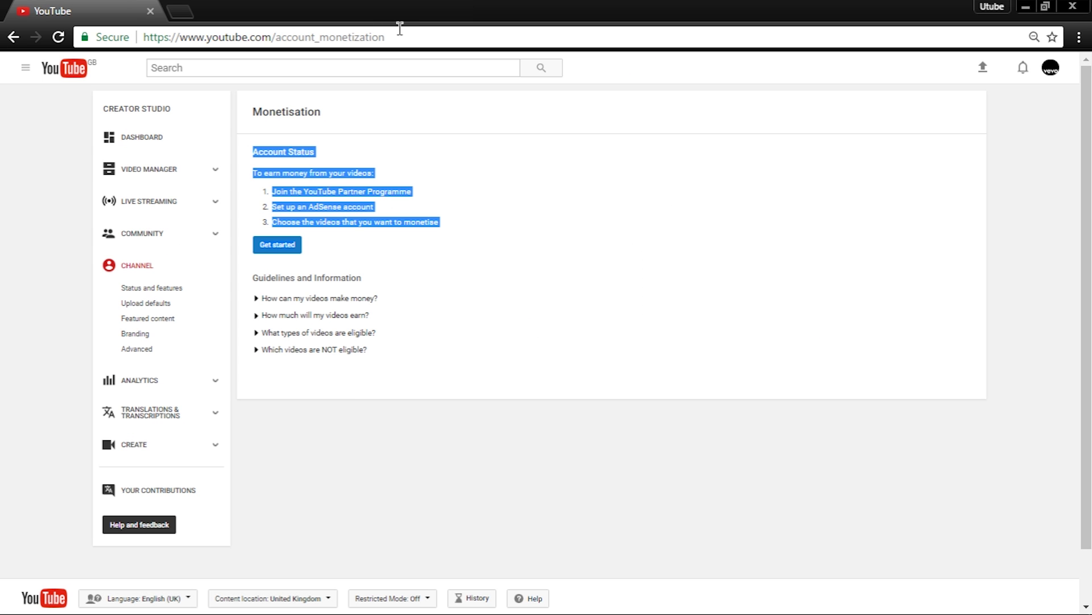
pyautogui.click(147, 38)
pyautogui.doubleClick(322, 38)
pyautogui.click(499, 39)
pyautogui.click(488, 289)
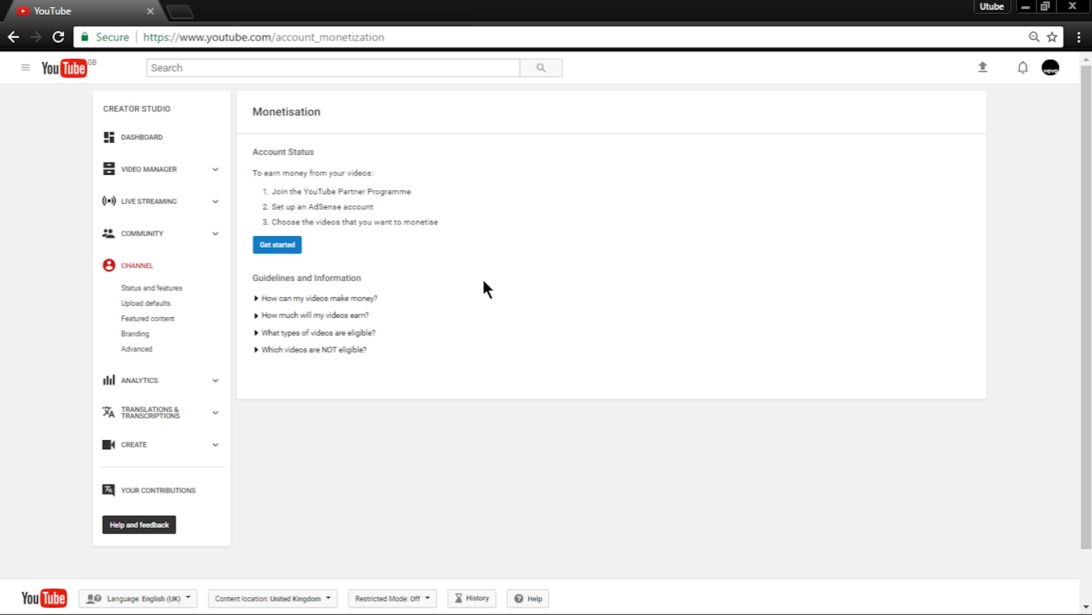
pyautogui.click(280, 249)
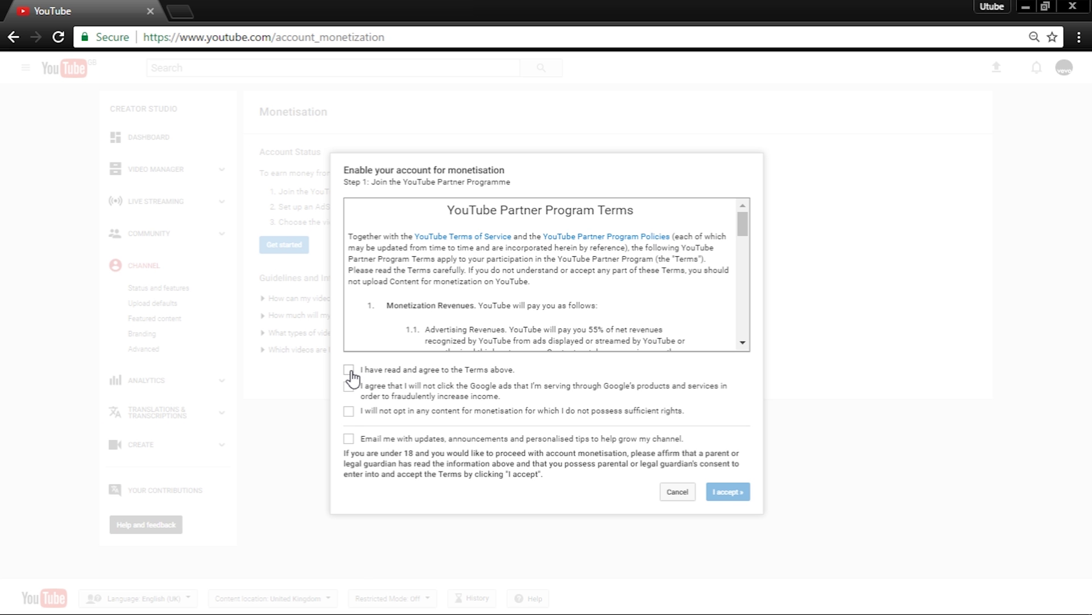
# - Agree not to monetise content without rights, accept the Partner Programme terms, and begin AdSense setup
pyautogui.scroll(-20, 566, 279)
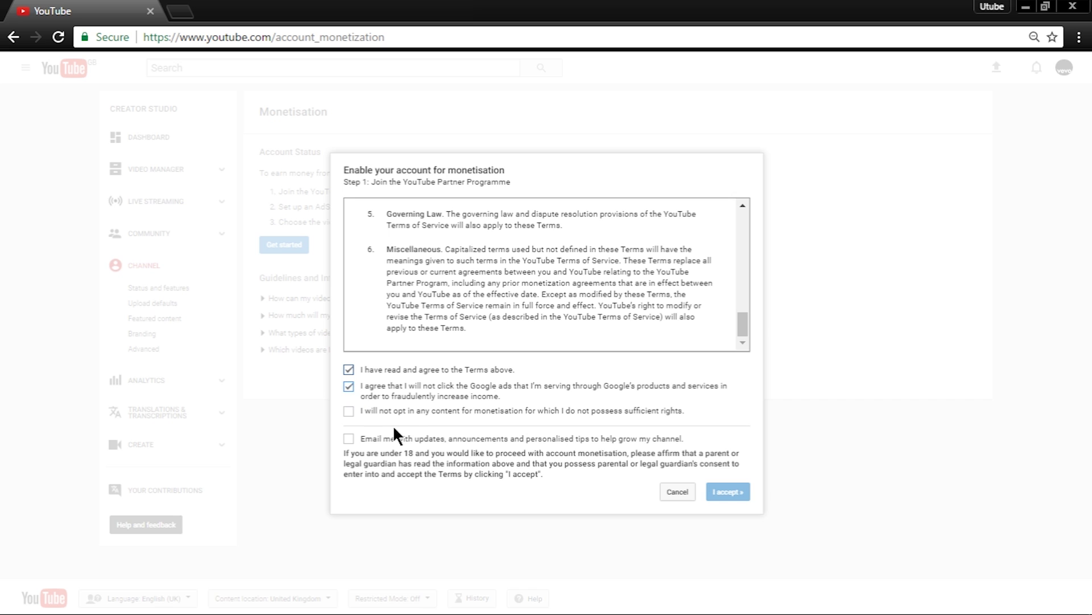
pyautogui.click(349, 412)
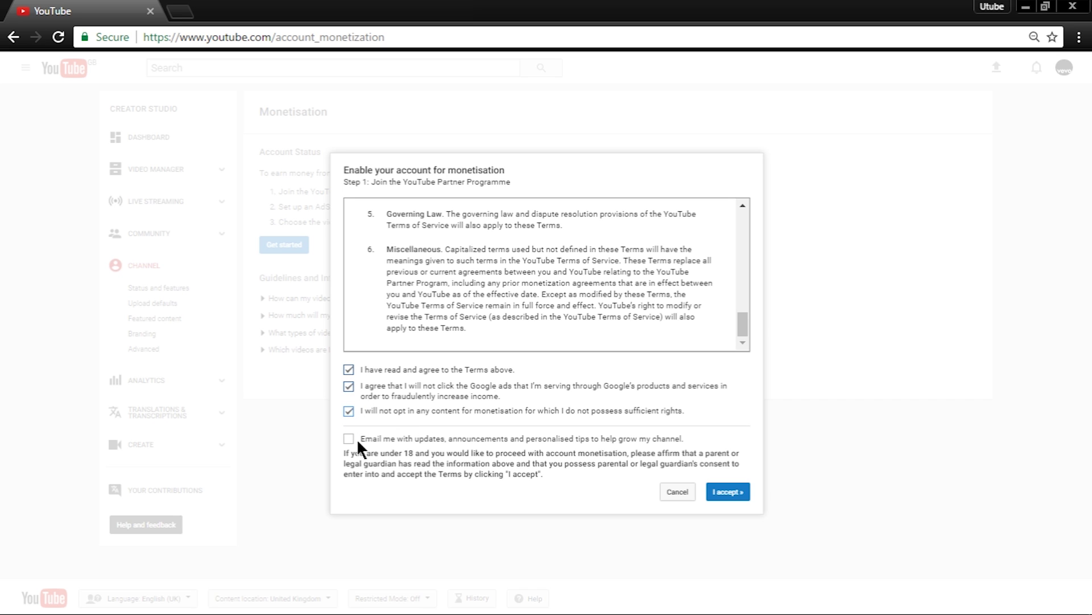
pyautogui.moveTo(357, 439)
pyautogui.mouseDown()
pyautogui.moveTo(688, 440)
pyautogui.moveTo(361, 441)
pyautogui.mouseUp()
pyautogui.click(715, 493)
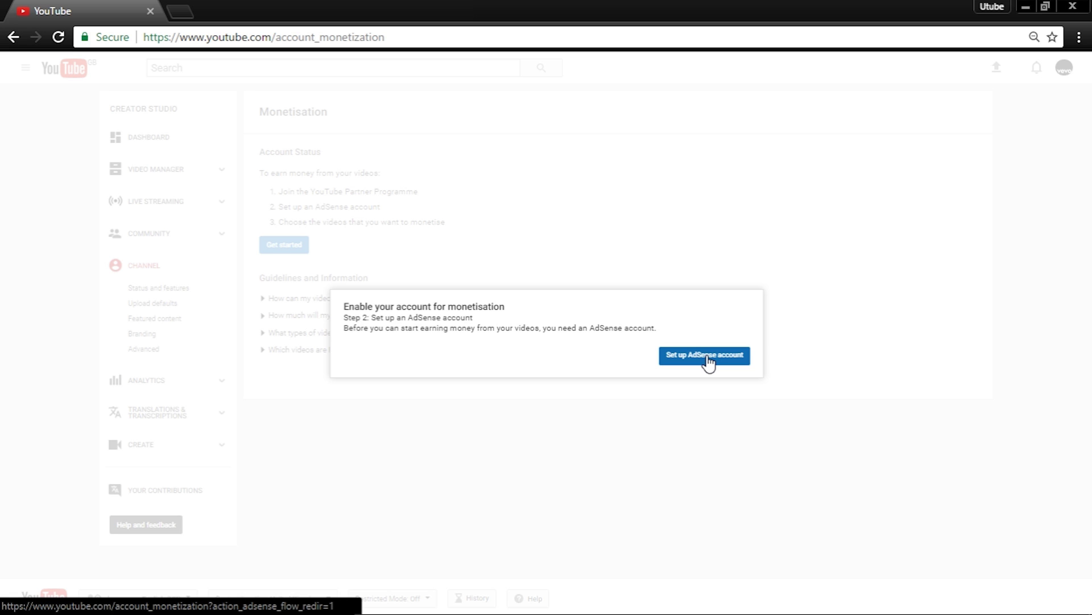
pyautogui.click(708, 358)
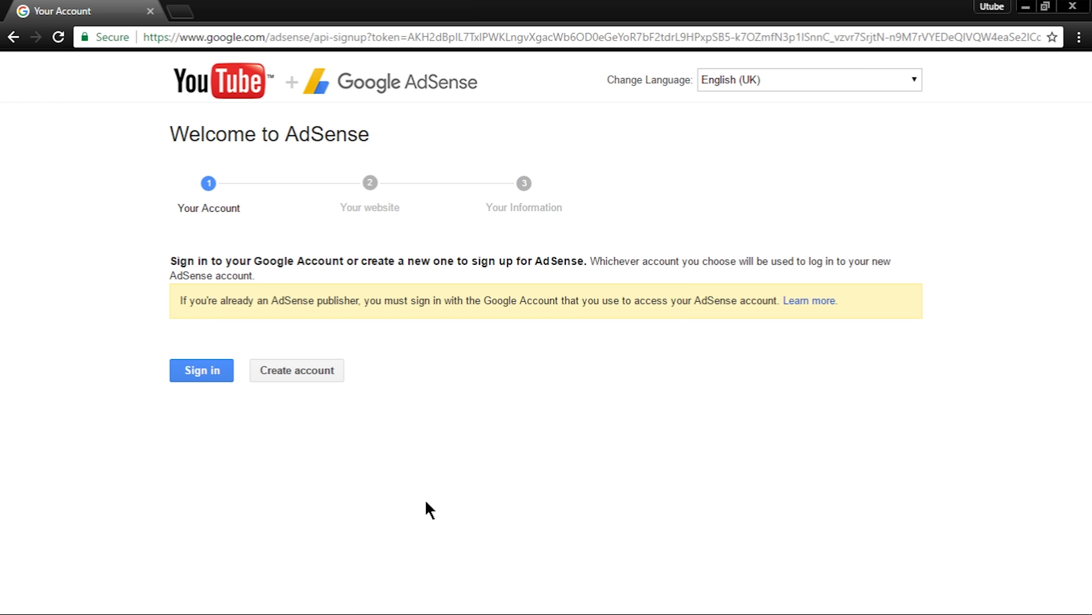
# - Sign in to a Google account for AdSense and keep English as the content language
pyautogui.moveTo(212, 302); pyautogui.dragTo(306, 348)
pyautogui.click(204, 371)
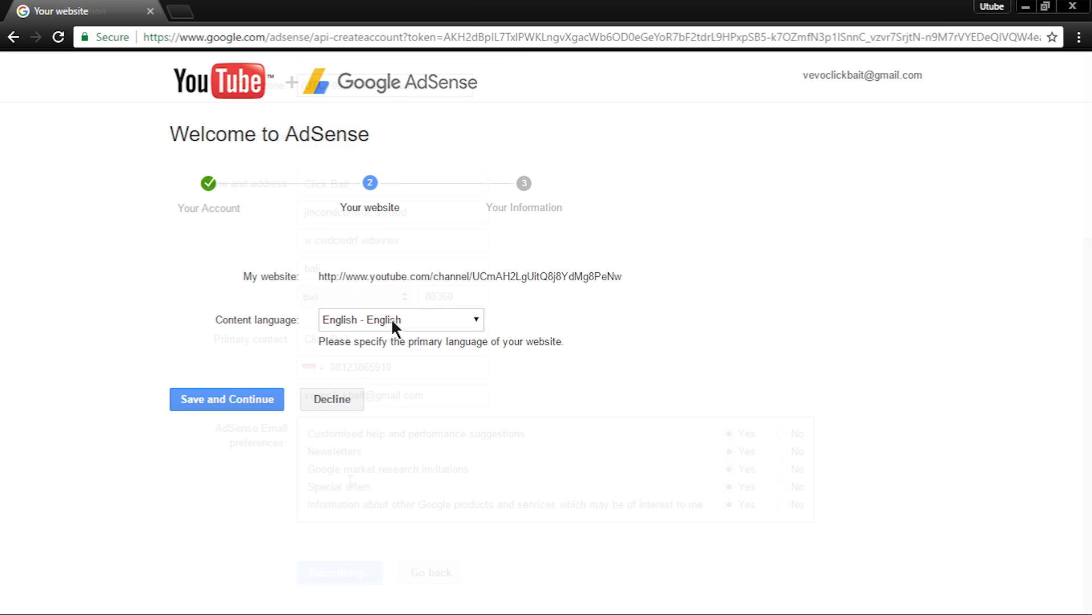
pyautogui.click(392, 322)
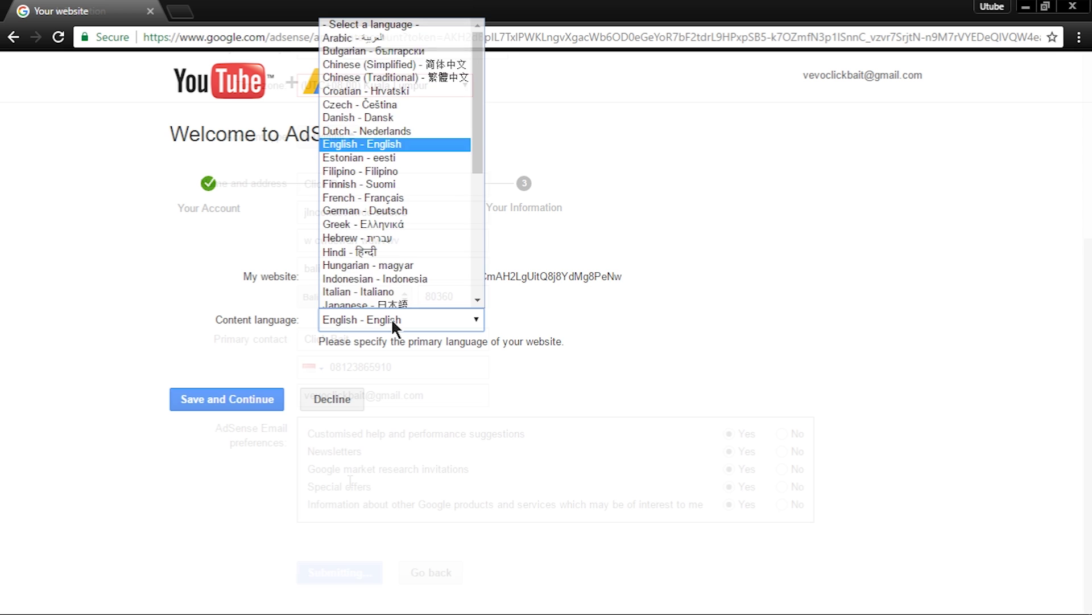
pyautogui.click(392, 322)
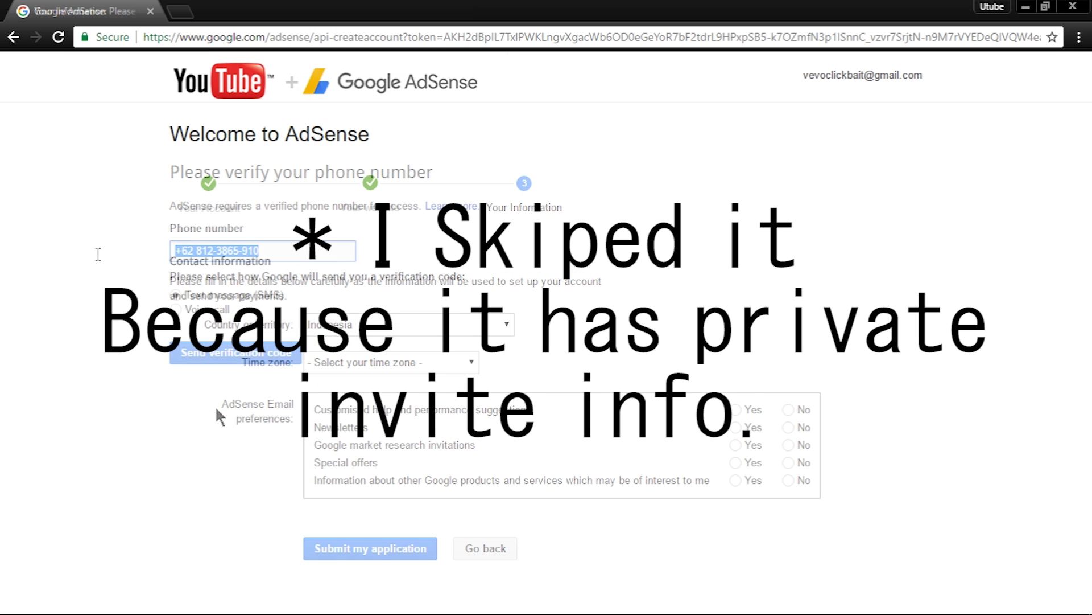
# - Browse the AdSense country list, then open a new browser tab
pyautogui.click(399, 324)
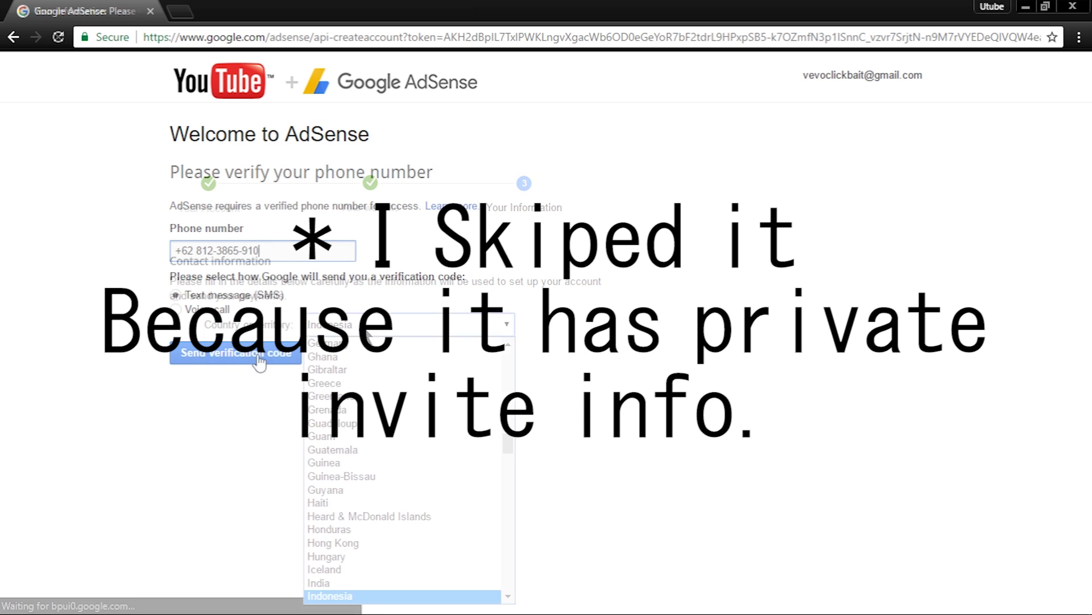
pyautogui.scroll(-5, 410, 484)
pyautogui.scroll(-10, 409, 513)
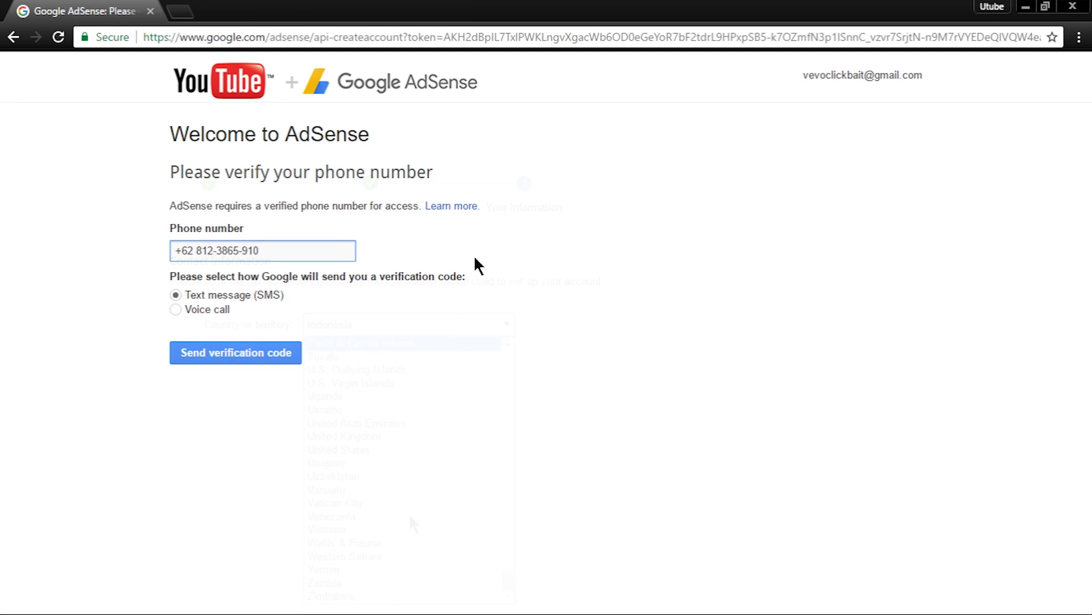
pyautogui.click(179, 13)
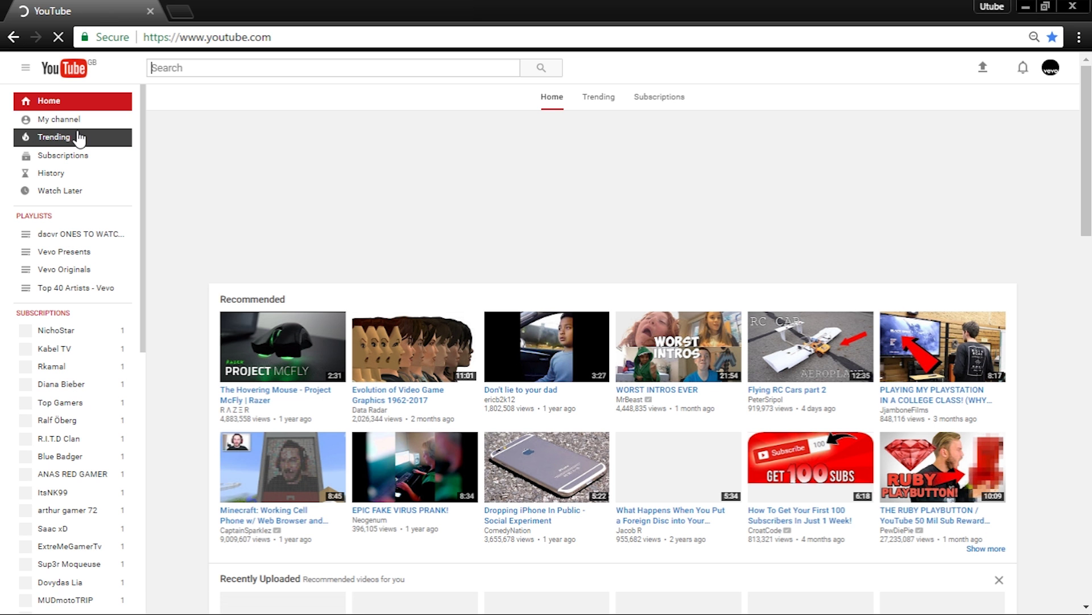
# - Go to My channel and open Video Manager listing 'Vevo - HOT THIS WEEK: Jan. 20, 2017'
pyautogui.click(73, 121)
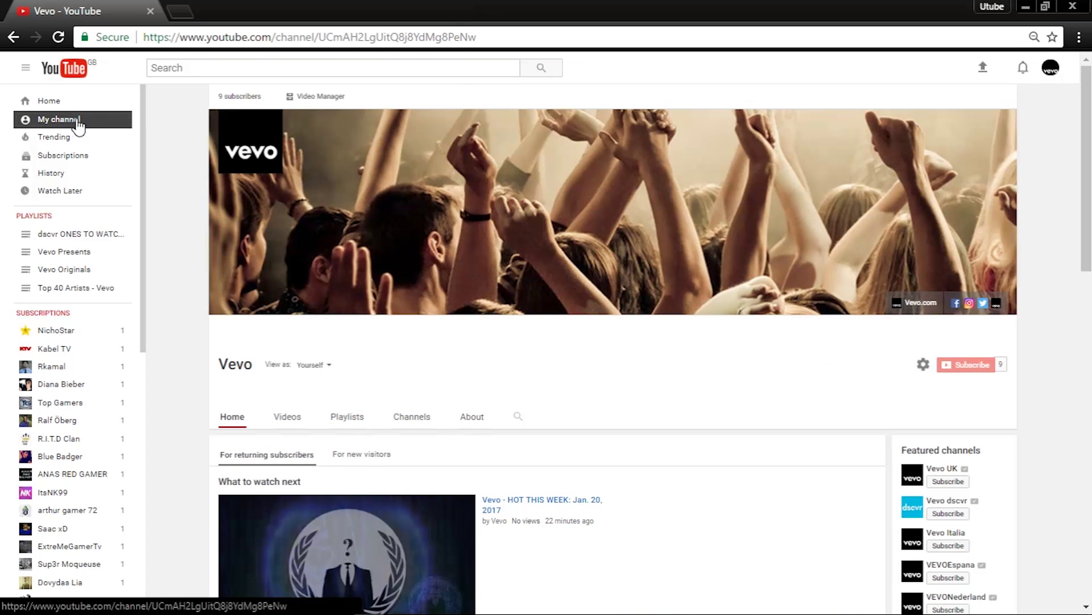
pyautogui.click(322, 97)
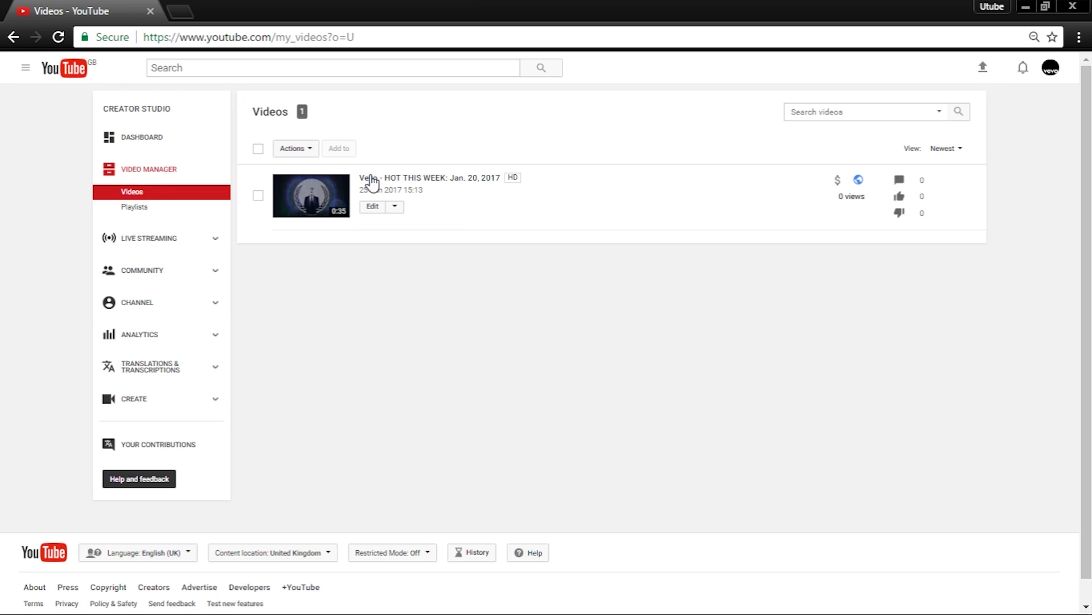
# - Check the feature cards: Custom thumbnails Enabled, Monetisation Not Enabled pending AdSense
pyautogui.click(162, 304)
pyautogui.scroll(-3, 660, 424)
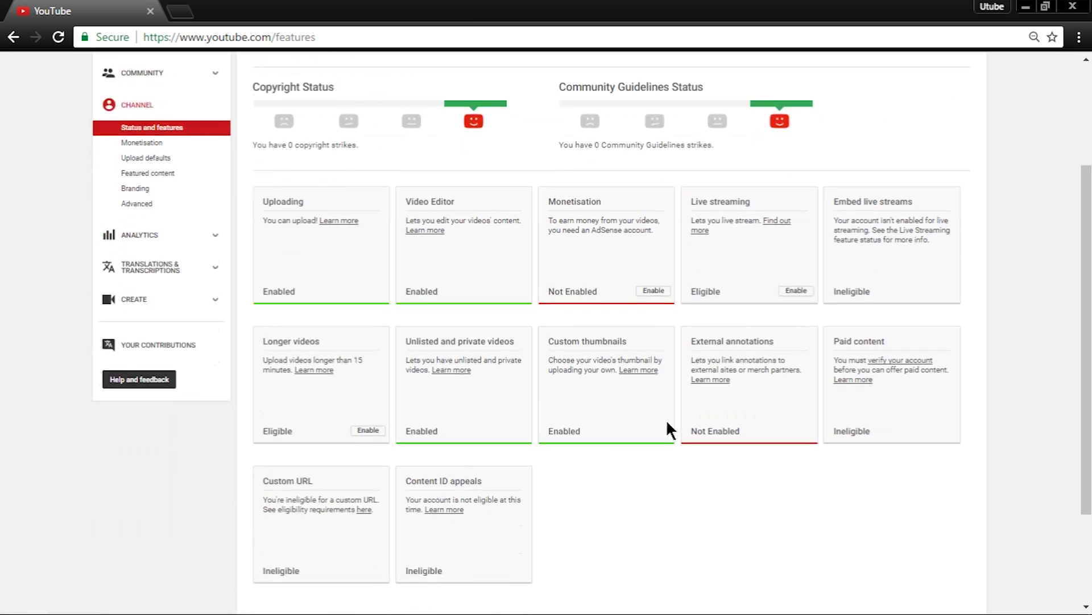
pyautogui.scroll(-2, 649, 427)
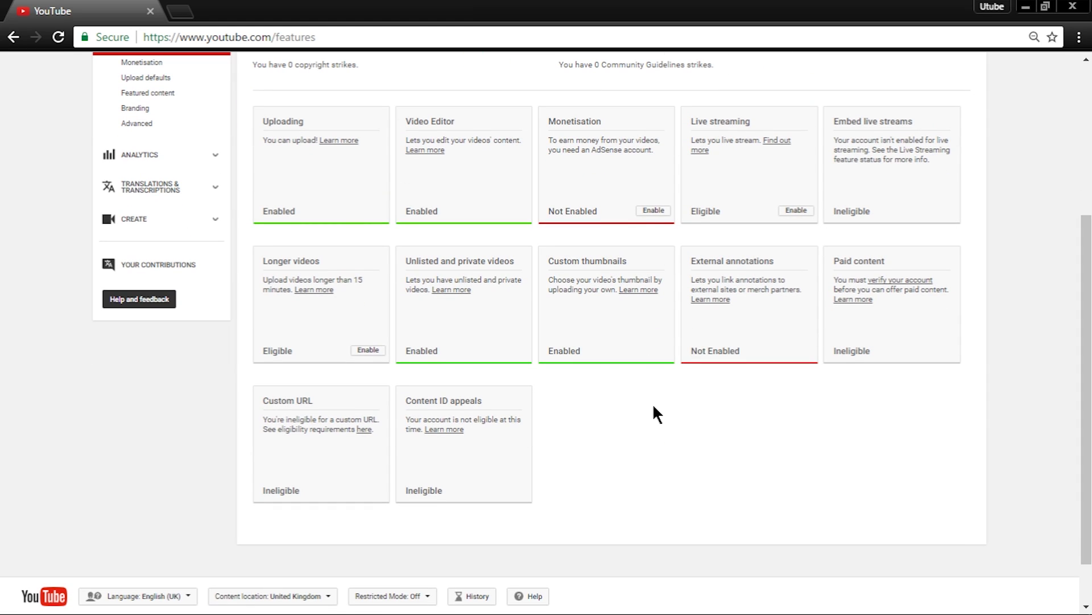
pyautogui.moveTo(557, 350); pyautogui.dragTo(547, 353)
pyautogui.click(610, 390)
pyautogui.moveTo(626, 251); pyautogui.dragTo(559, 260)
pyautogui.scroll(2, 590, 329)
pyautogui.scroll(3, 590, 328)
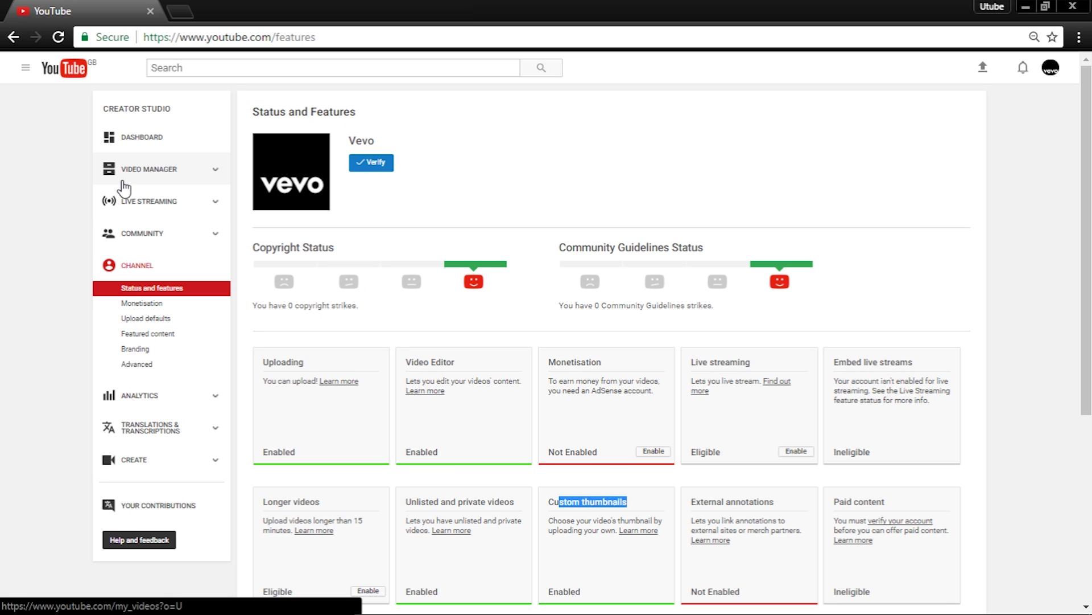
# - Return to Video Manager and open 'Vevo - HOT THIS WEEK: Jan. 20, 2017' for editing
pyautogui.click(166, 180)
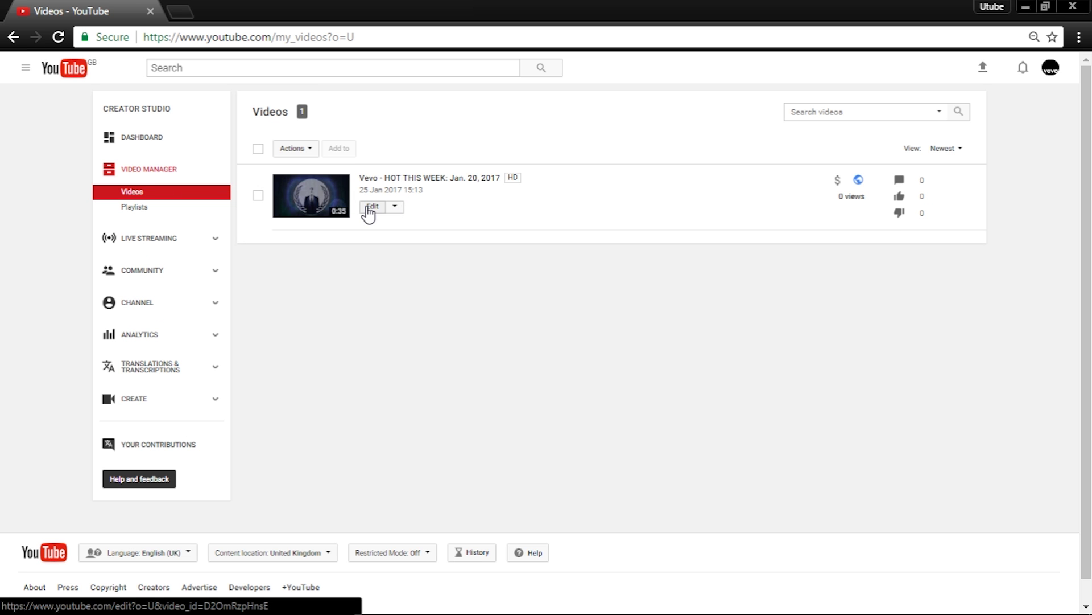
pyautogui.click(373, 206)
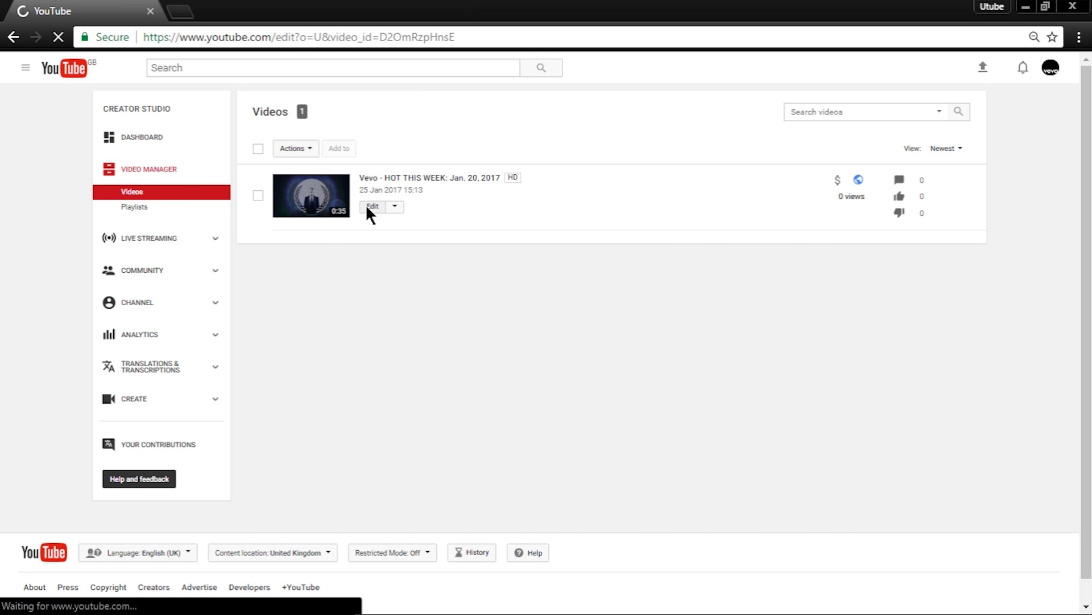